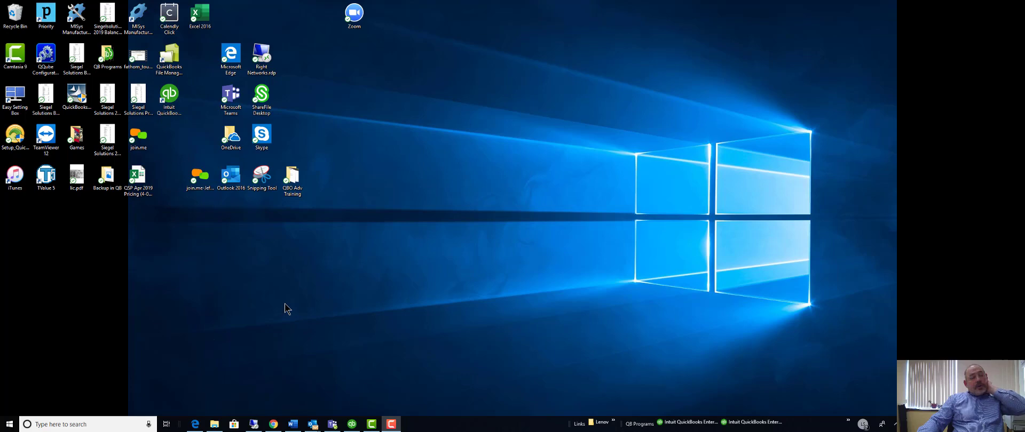
# Switch to the Remote Desktop session running QuickBooks, then widen and reposition its window to show the Profit & Loss report
pyautogui.click(254, 424)
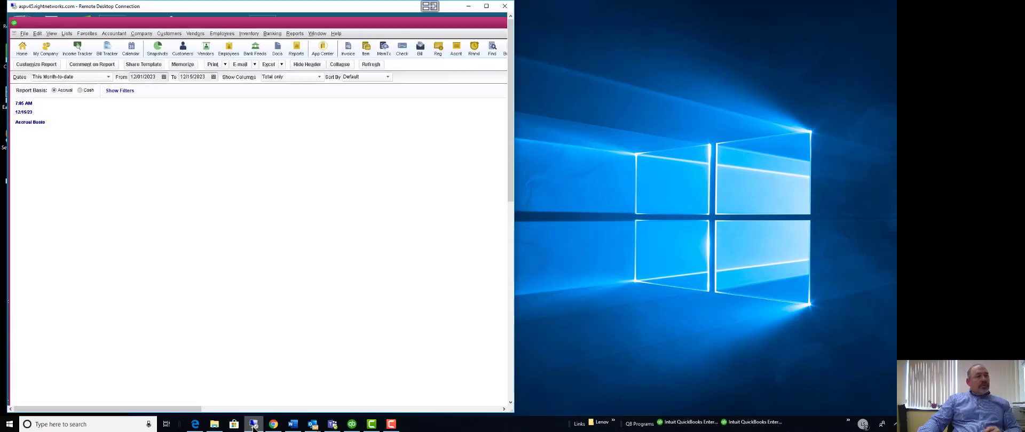
pyautogui.moveTo(372, 12); pyautogui.dragTo(420, 14)
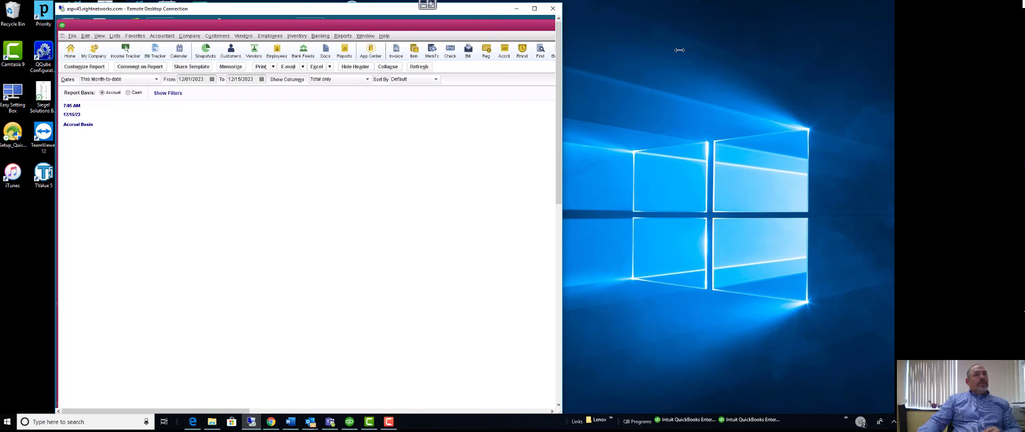
pyautogui.moveTo(680, 50); pyautogui.dragTo(1019, 65)
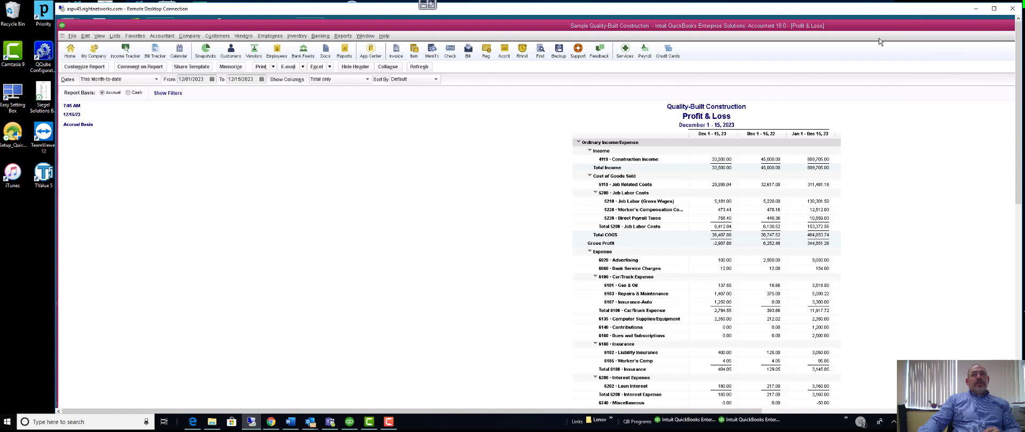
pyautogui.moveTo(694, 12); pyautogui.dragTo(542, 31)
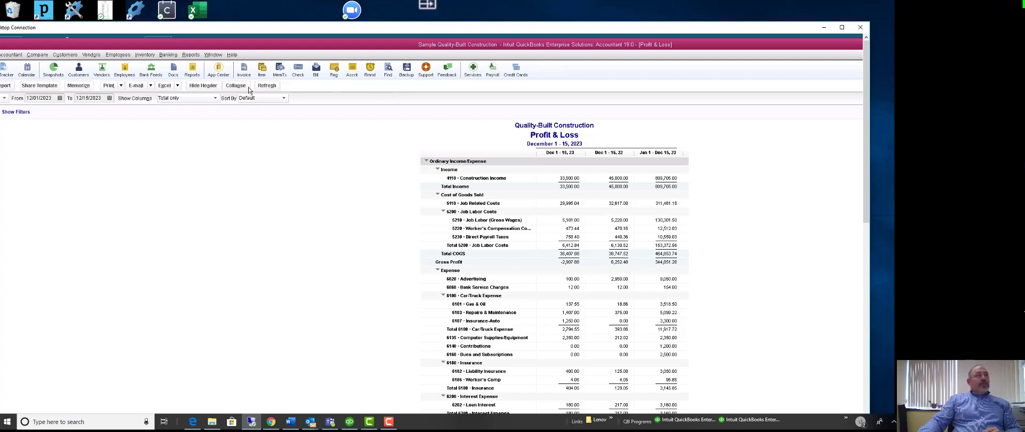
# Launch QuickBooks Desktop Statement Writer and move its start dialog to the middle of the QuickBooks window
pyautogui.click(190, 56)
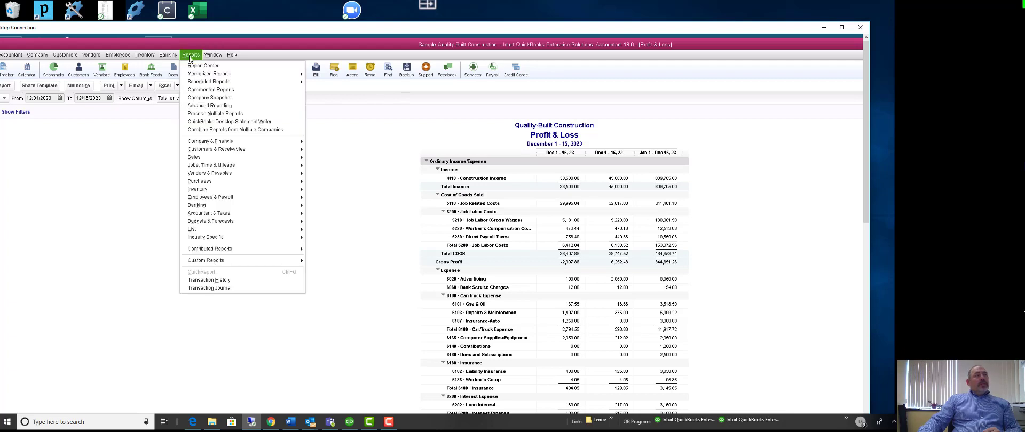
pyautogui.click(213, 123)
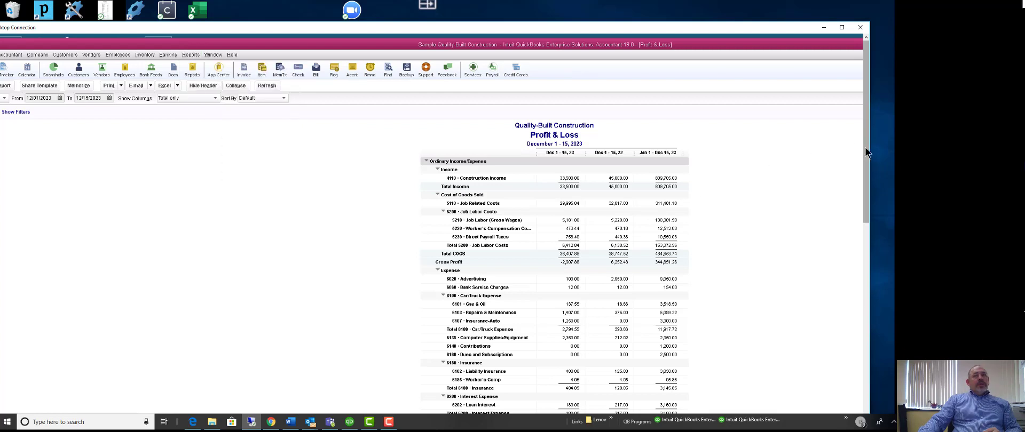
pyautogui.moveTo(540, 316); pyautogui.dragTo(477, 98)
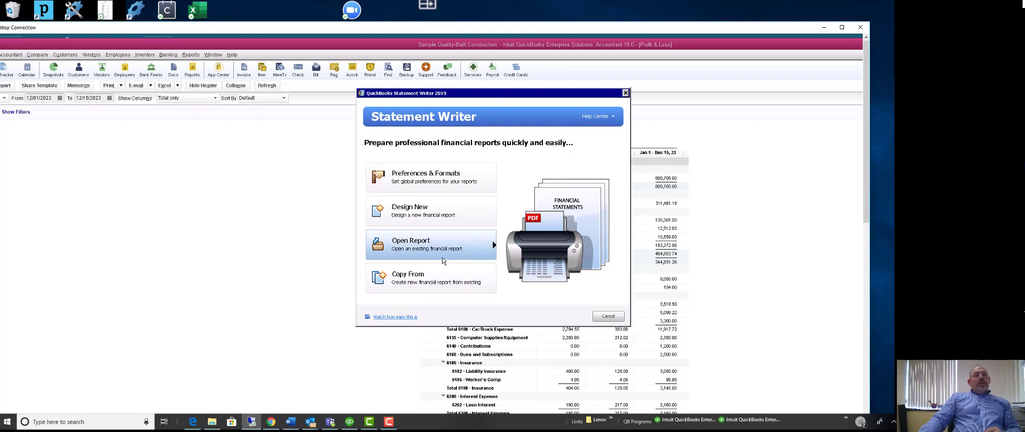
# Browse for an existing Statement Writer report in the first sample_wholesale-distribution business folder on the company data drive
pyautogui.click(401, 256)
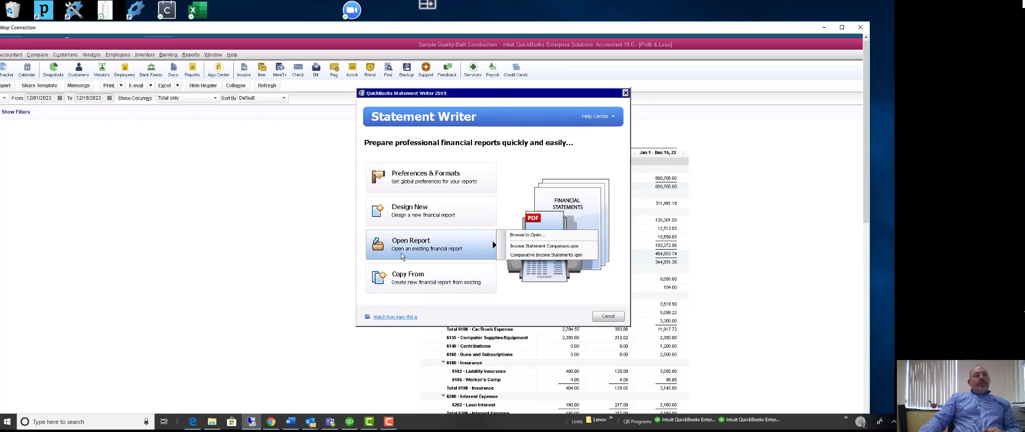
pyautogui.click(534, 236)
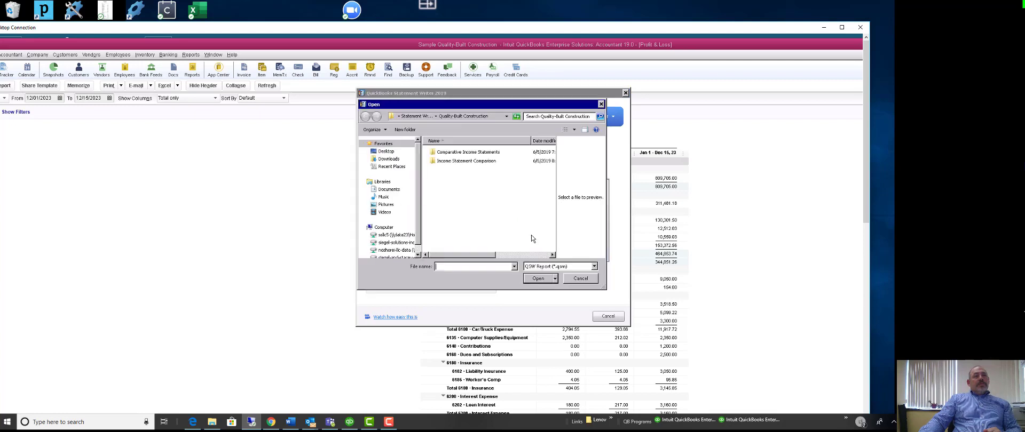
pyautogui.click(394, 242)
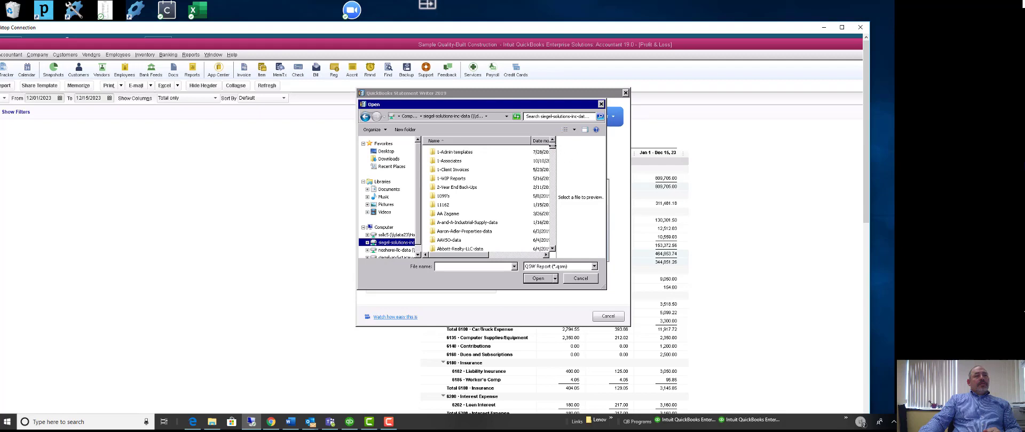
pyautogui.moveTo(554, 152); pyautogui.dragTo(553, 230)
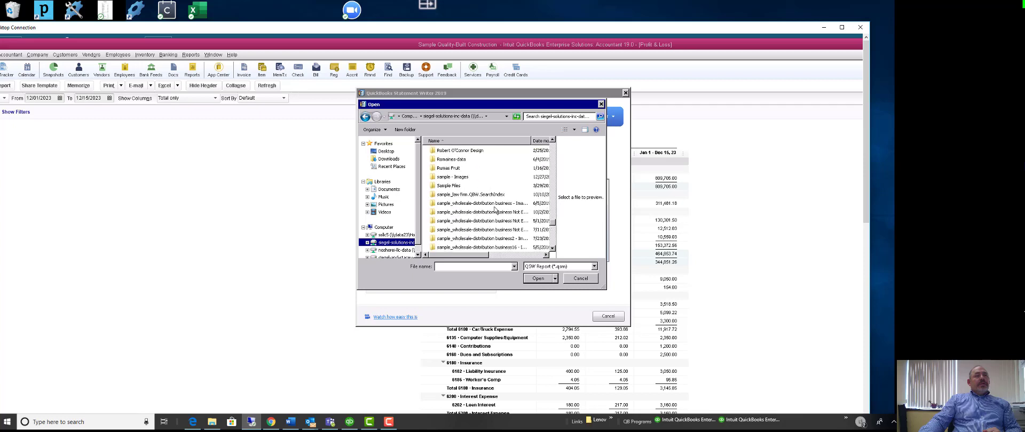
pyautogui.click(481, 204)
pyautogui.doubleClick(482, 203)
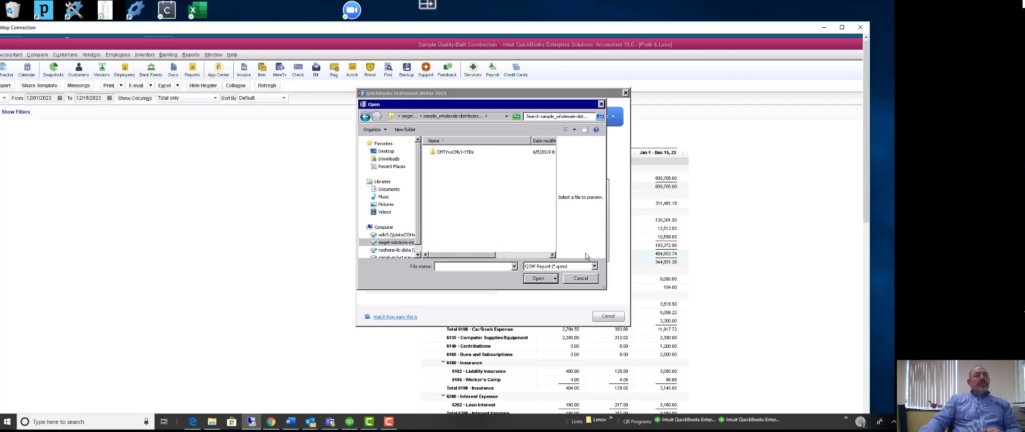
# Open the report CMTYvsCMLY-YTDs from the CMTYvsCMLY-YTDs folder
pyautogui.click(456, 152)
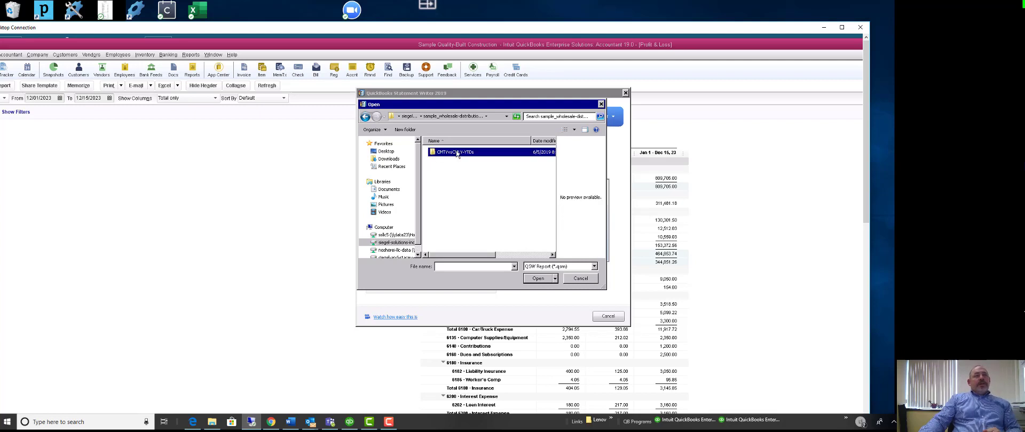
pyautogui.doubleClick(457, 152)
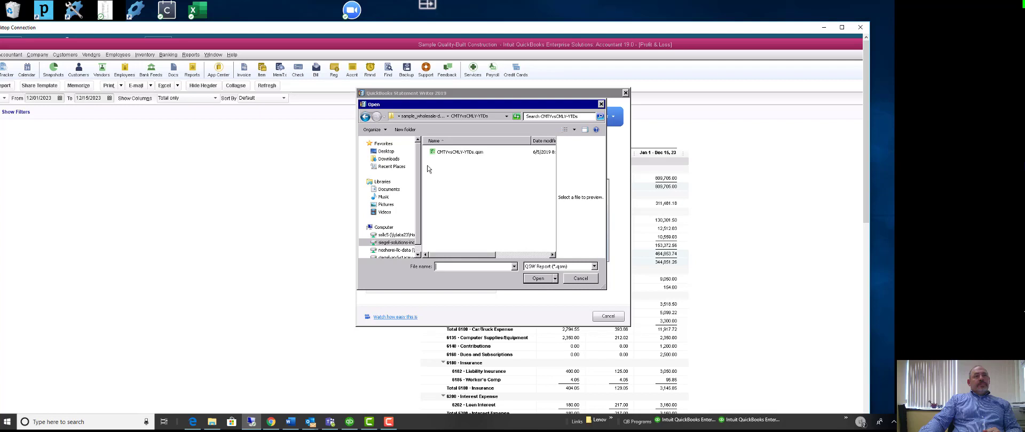
pyautogui.click(443, 153)
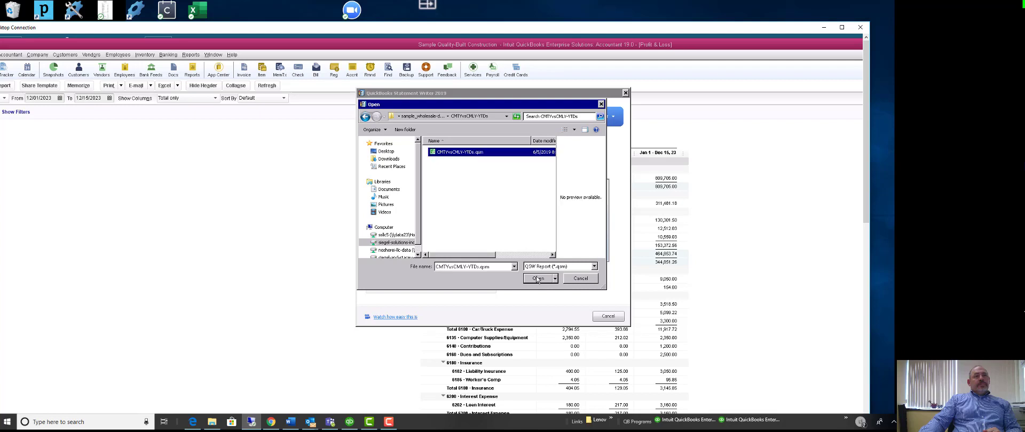
pyautogui.click(537, 279)
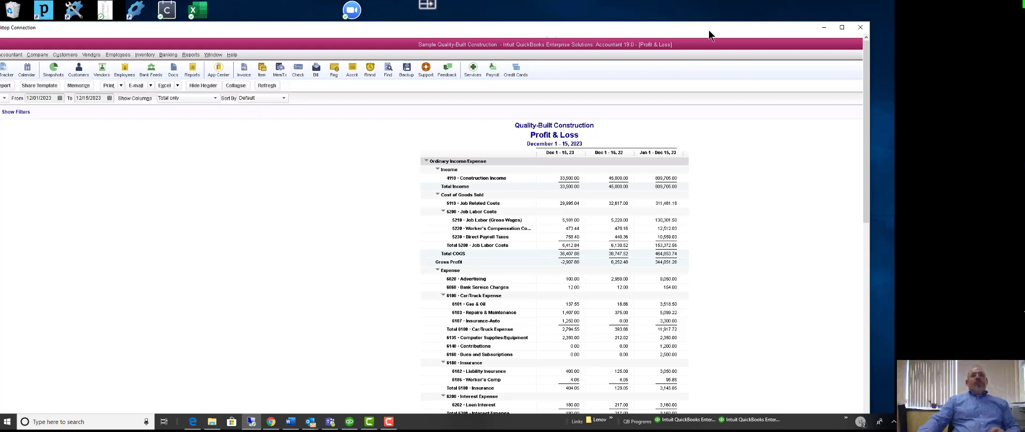
# Bring the Excel window forward and agree to open the report despite the mismatch between its file format and extension
pyautogui.moveTo(710, 30); pyautogui.dragTo(716, 20)
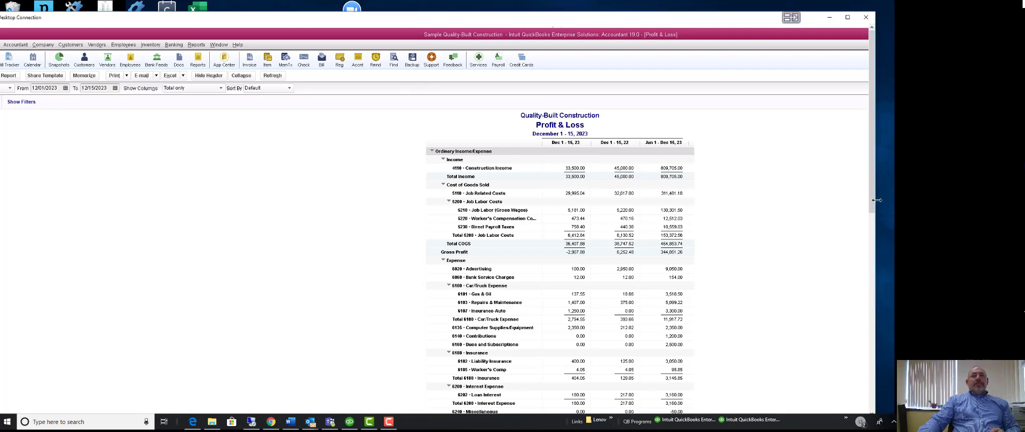
pyautogui.moveTo(872, 186); pyautogui.dragTo(872, 76)
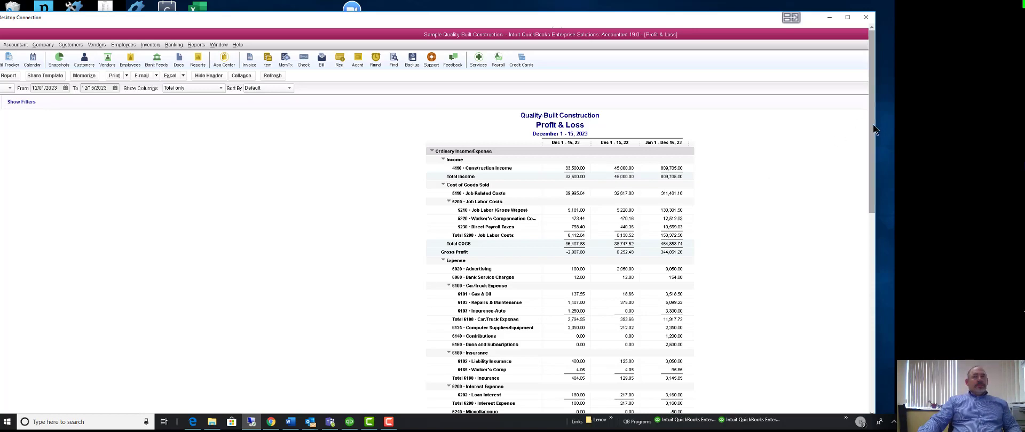
pyautogui.moveTo(873, 124); pyautogui.dragTo(875, 347)
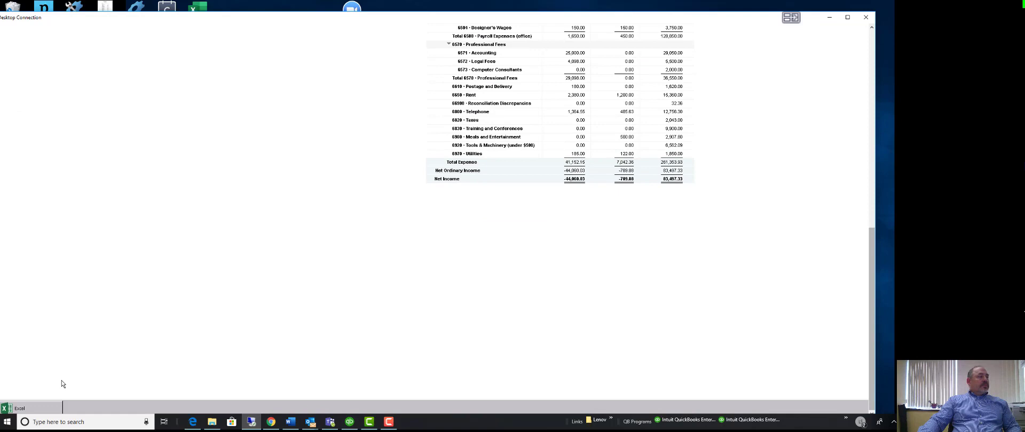
pyautogui.click(50, 409)
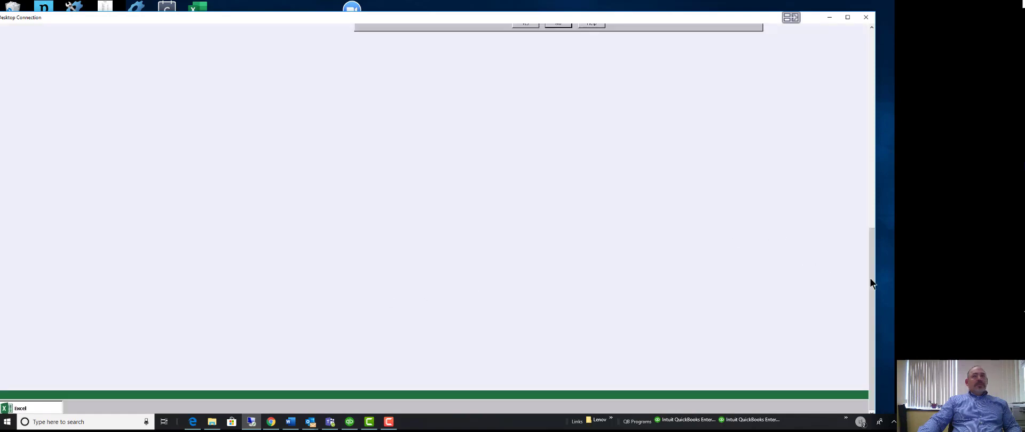
pyautogui.moveTo(870, 279); pyautogui.dragTo(879, 134)
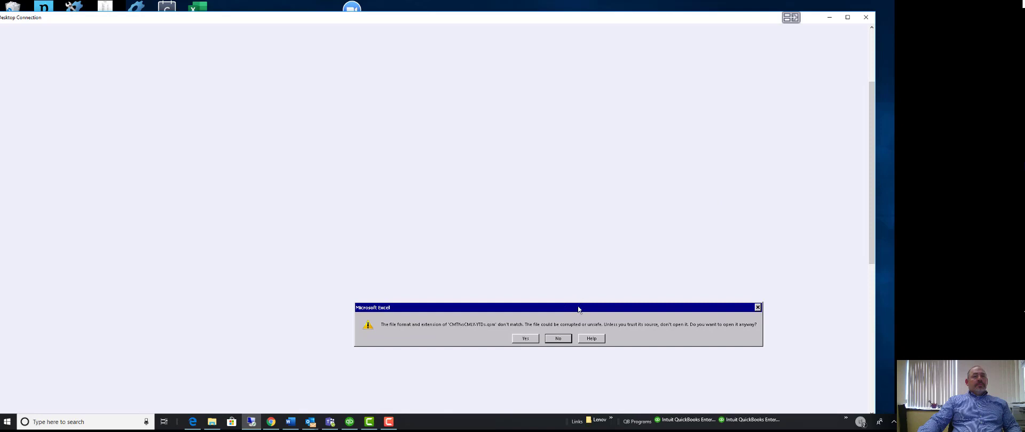
pyautogui.click(531, 339)
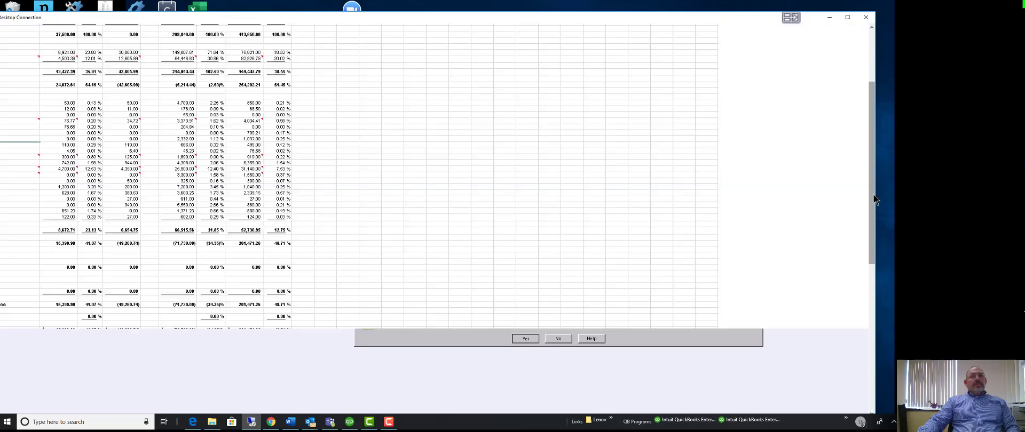
pyautogui.moveTo(876, 200); pyautogui.dragTo(881, 224)
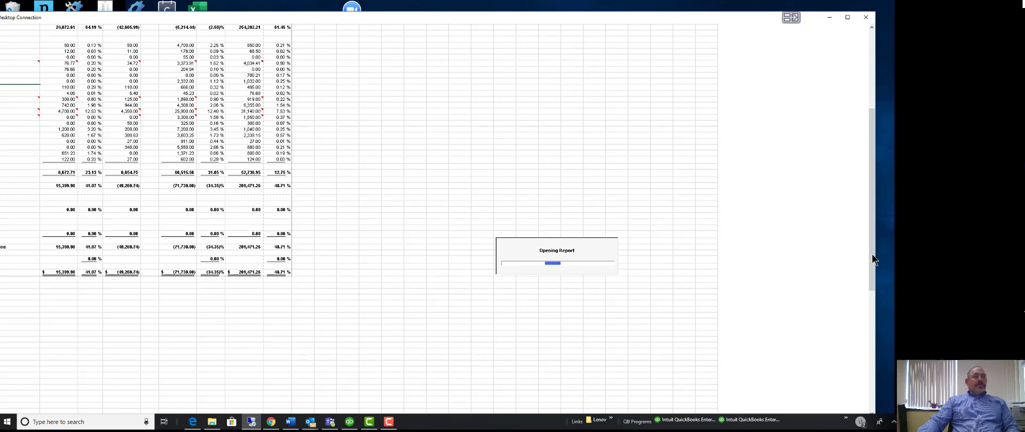
pyautogui.moveTo(875, 262); pyautogui.dragTo(869, 177)
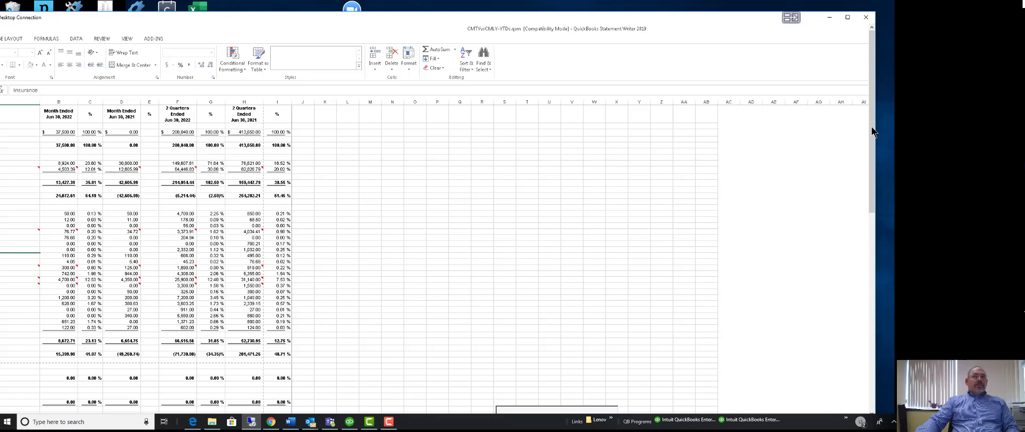
pyautogui.moveTo(871, 132); pyautogui.dragTo(871, 329)
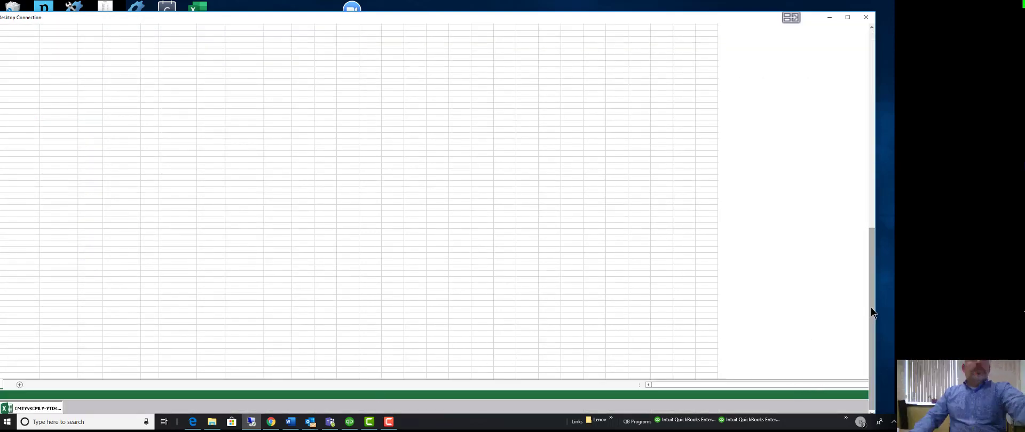
pyautogui.moveTo(872, 304); pyautogui.dragTo(880, 116)
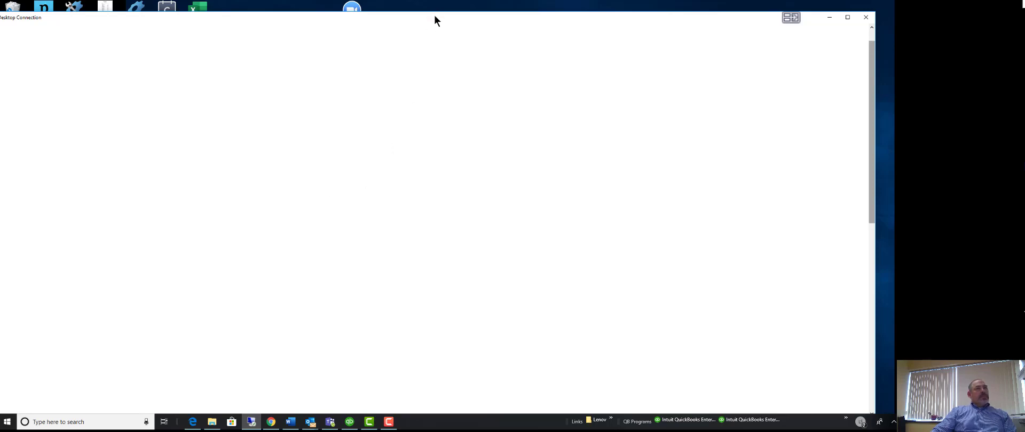
# Reposition the remote window and examine which accounts are combined in the Car/Truck Expense and Professional Fees rows
pyautogui.moveTo(435, 21); pyautogui.dragTo(478, 4)
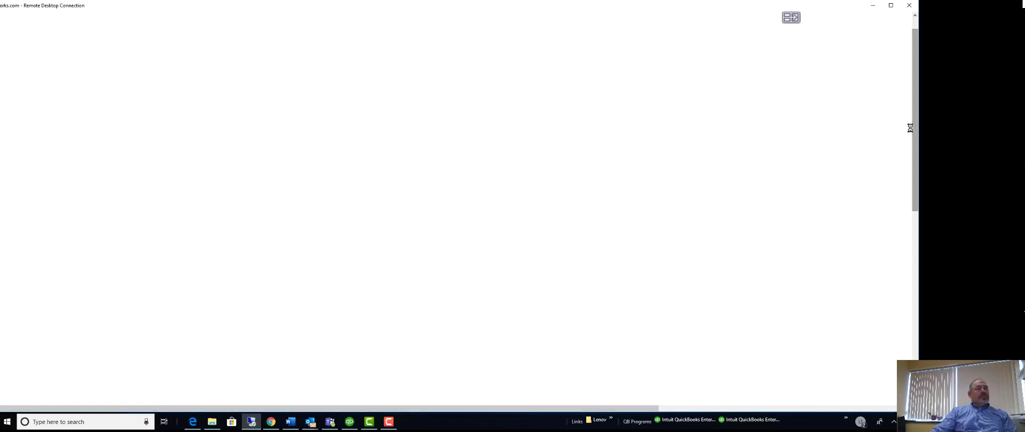
pyautogui.moveTo(916, 138); pyautogui.dragTo(916, 121)
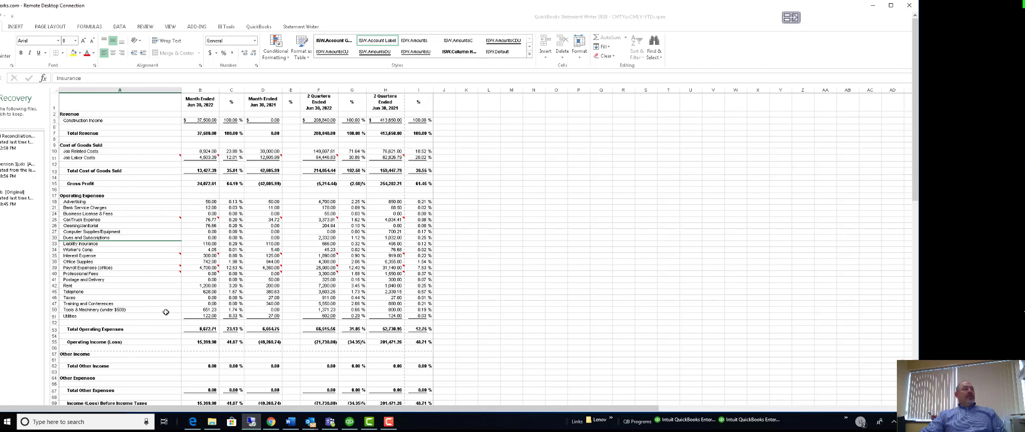
pyautogui.moveTo(79, 220)
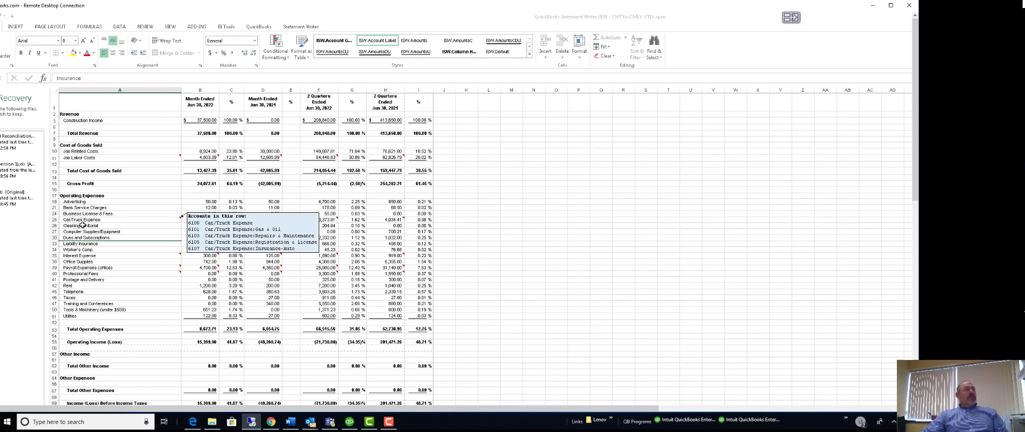
pyautogui.moveTo(78, 256)
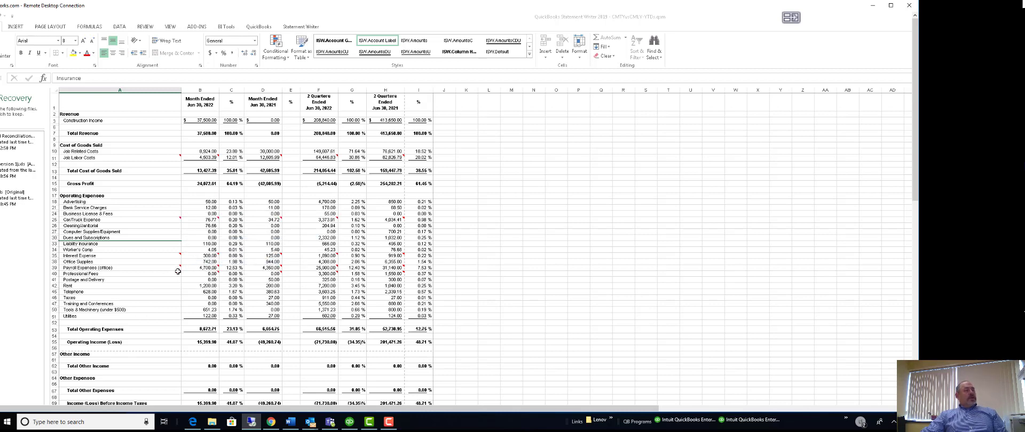
pyautogui.moveTo(175, 269)
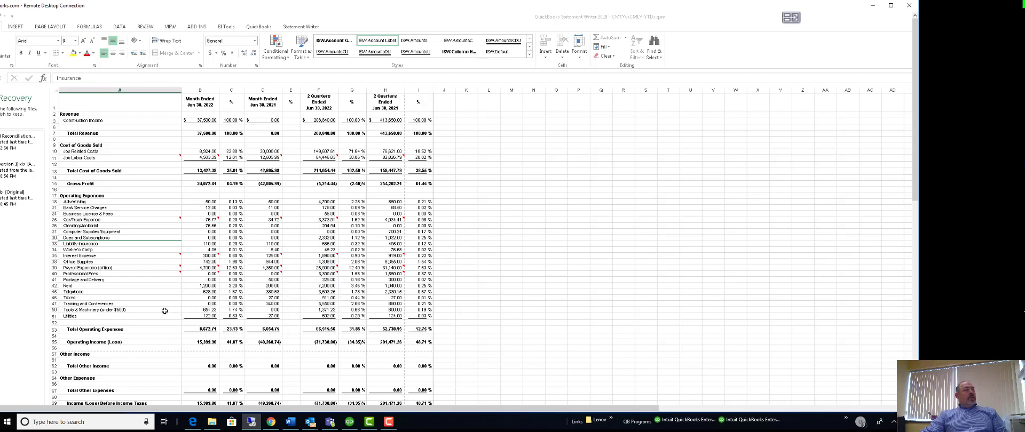
pyautogui.moveTo(88, 275)
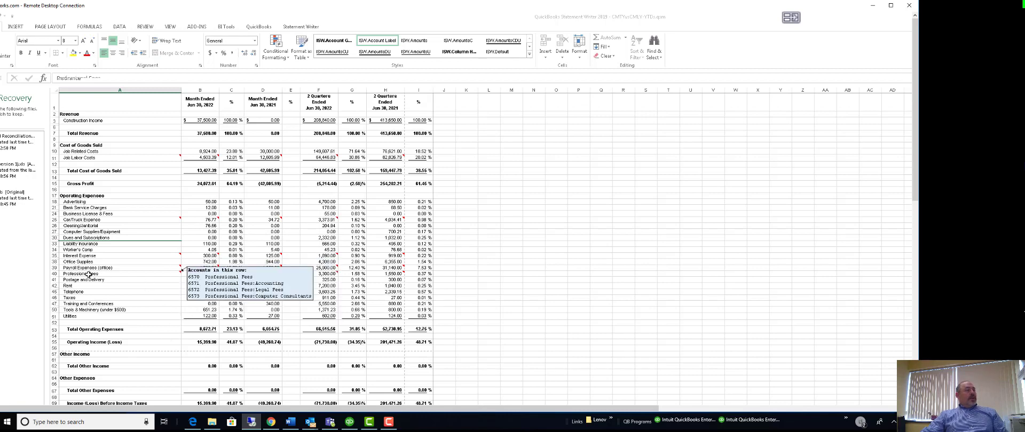
# Expand the Cell Properties section of the document actions pane and bring its options into view
pyautogui.moveTo(163, 408); pyautogui.dragTo(489, 414)
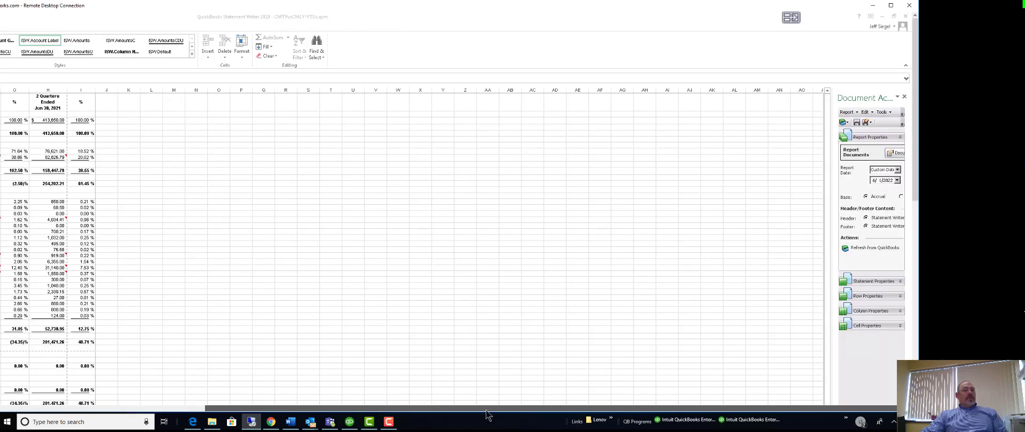
pyautogui.click(899, 326)
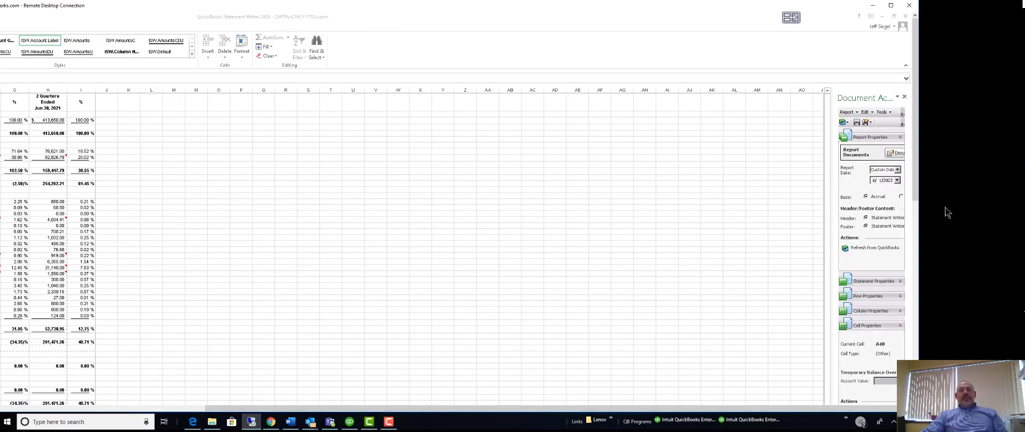
pyautogui.moveTo(915, 187); pyautogui.dragTo(907, 235)
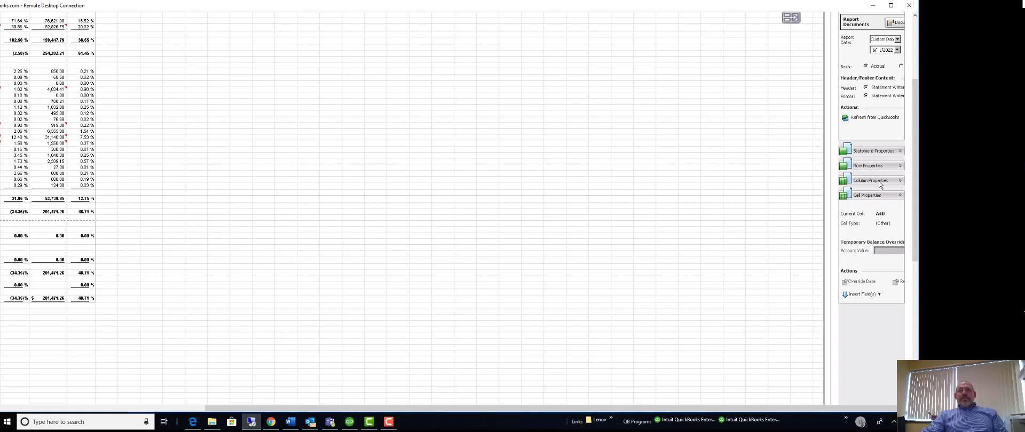
# Expand the Row Properties section, select the accounts combined in the Professional Fees row and review the options for managing them
pyautogui.click(900, 166)
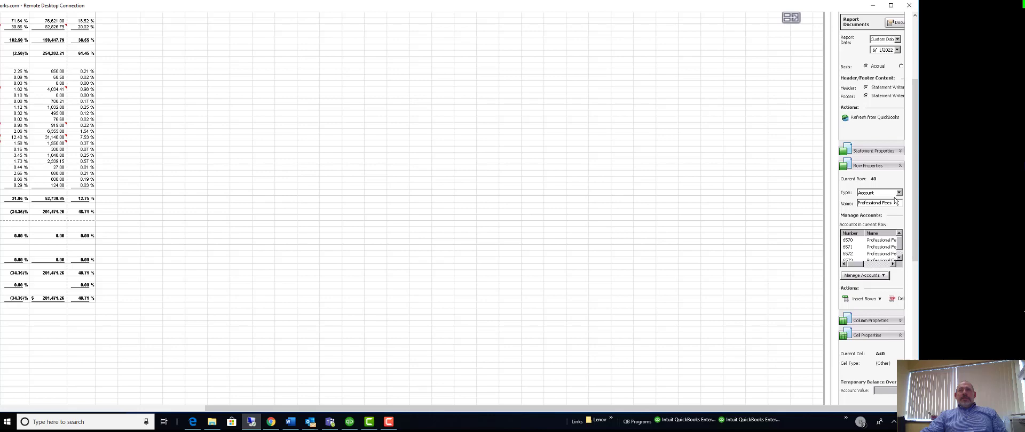
pyautogui.click(900, 258)
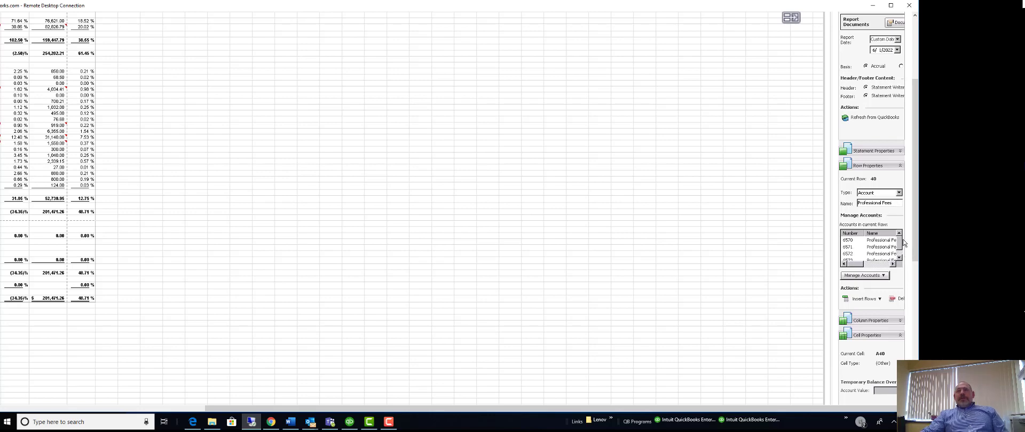
pyautogui.moveTo(849, 240); pyautogui.dragTo(907, 255)
pyautogui.click(899, 259)
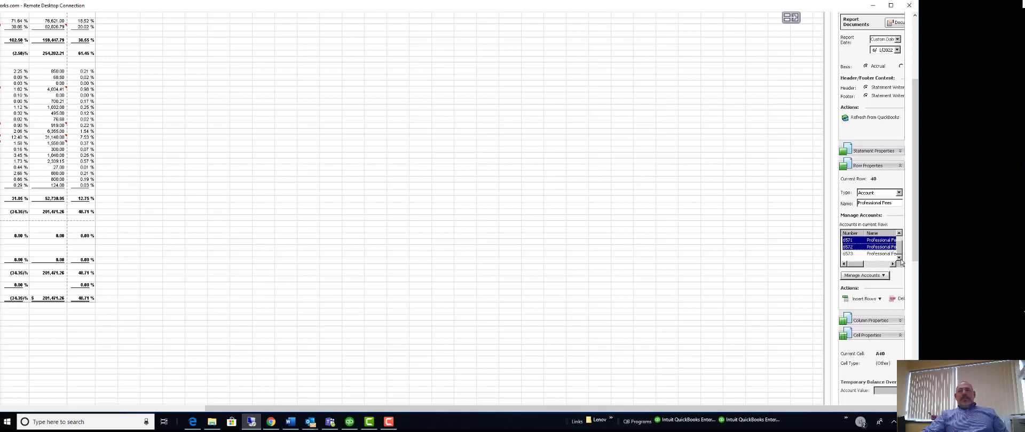
pyautogui.keyDown('shift'); pyautogui.click(850, 257); pyautogui.keyUp('shift')
pyautogui.click(886, 276)
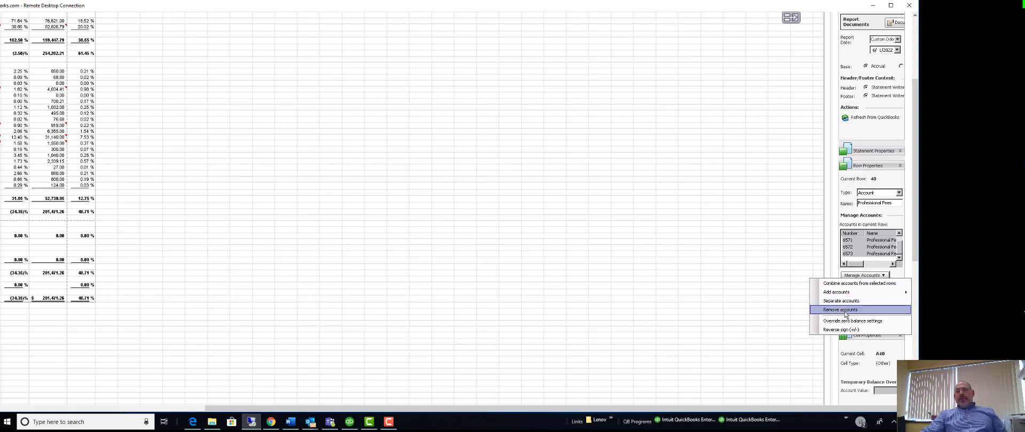
pyautogui.moveTo(839, 292)
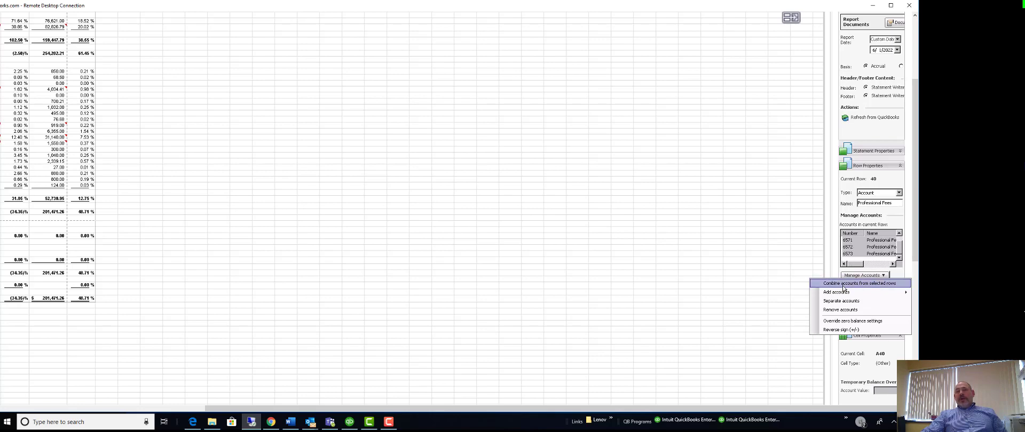
pyautogui.click(779, 270)
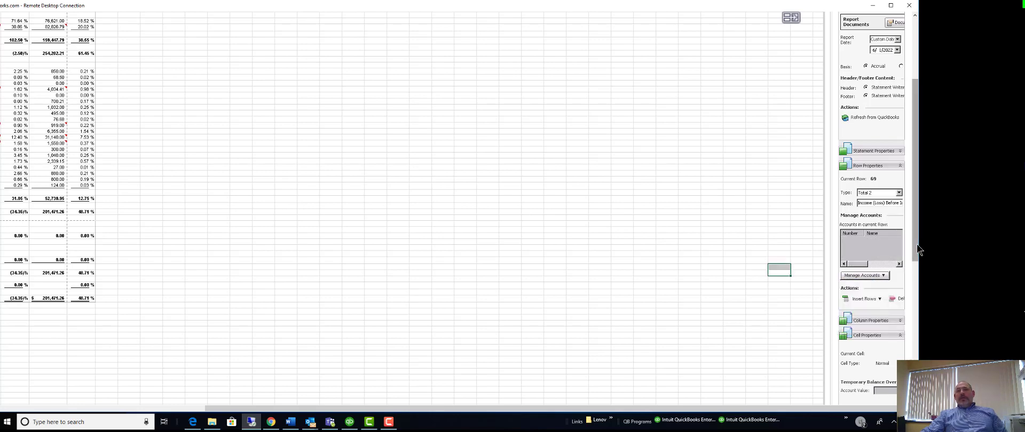
# Check the report date calendar in the Report Properties section and look over the columns of the income statement
pyautogui.moveTo(918, 250); pyautogui.dragTo(916, 167)
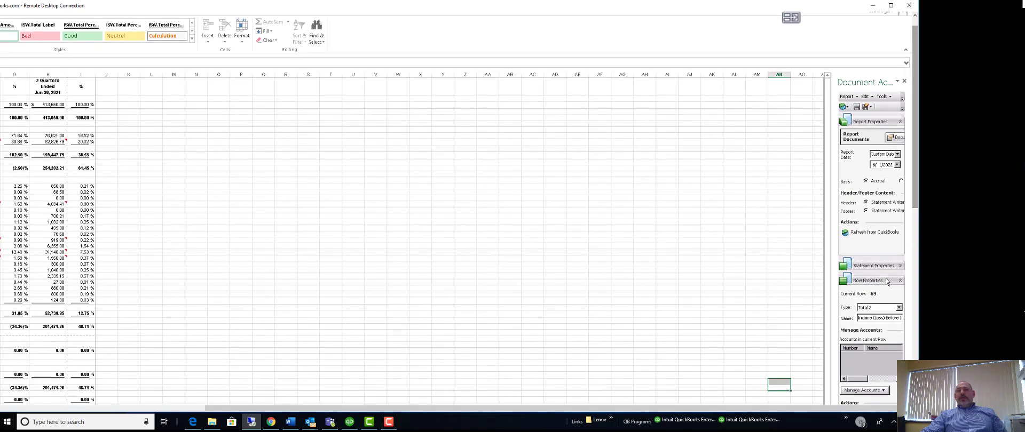
pyautogui.click(897, 165)
pyautogui.click(897, 165)
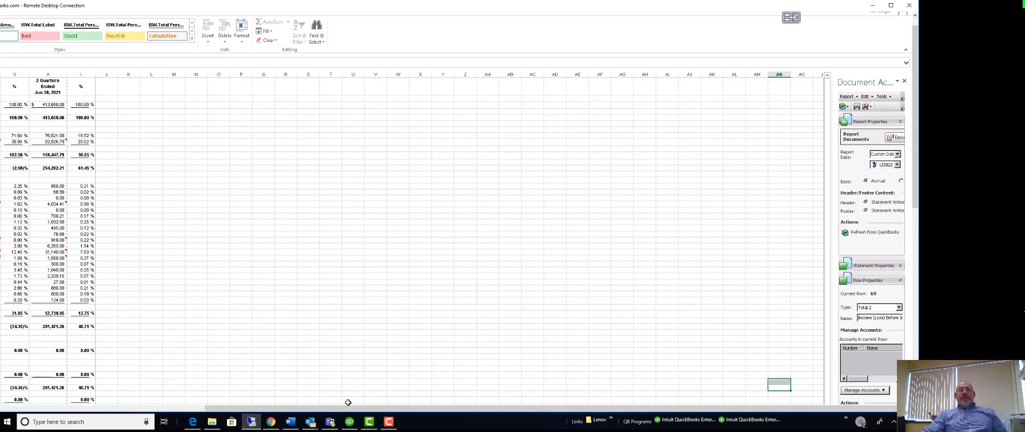
pyautogui.moveTo(348, 409); pyautogui.dragTo(99, 430)
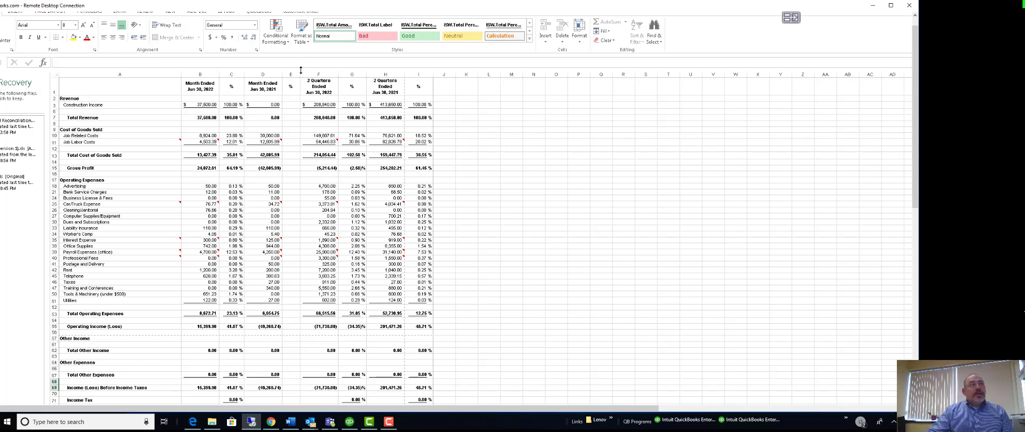
pyautogui.click(477, 124)
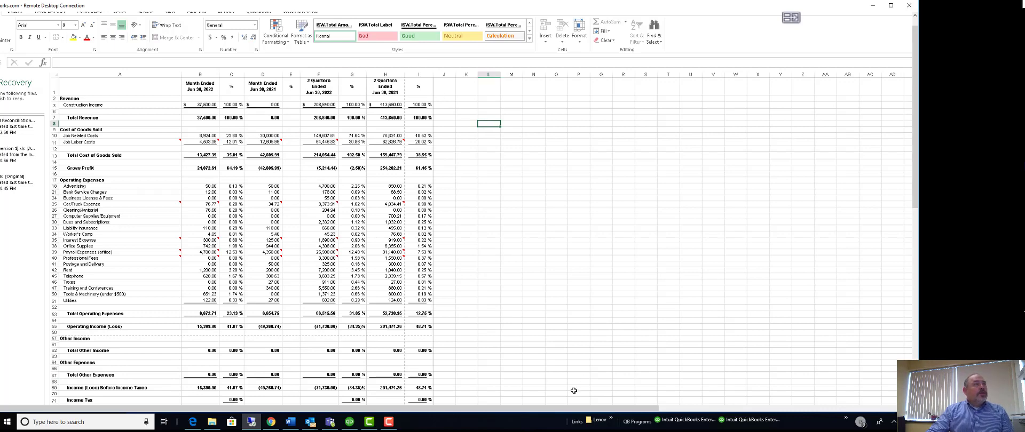
# Review the Report, Edit and Tools commands offered in the document actions pane
pyautogui.moveTo(496, 408); pyautogui.dragTo(780, 409)
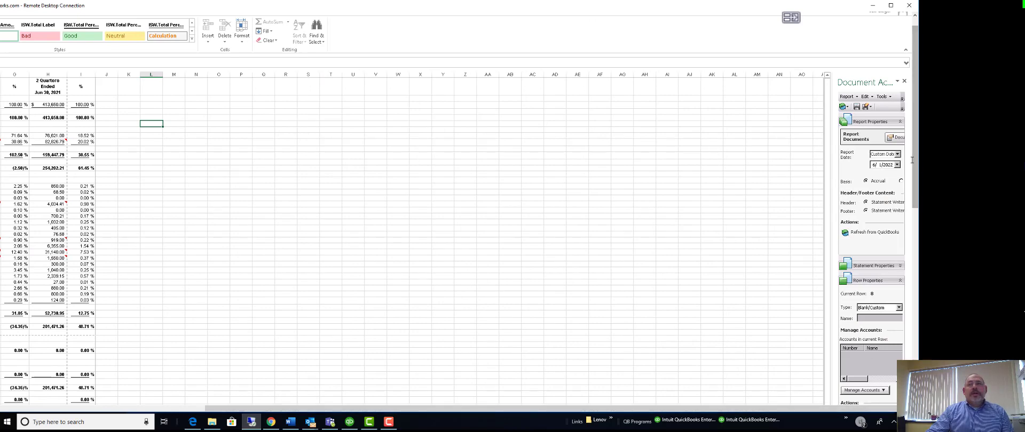
pyautogui.scroll(1, 915, 163)
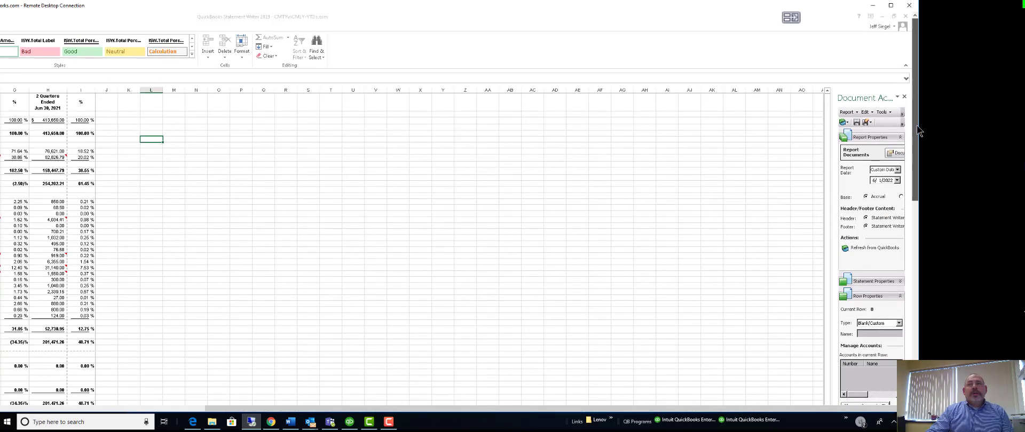
pyautogui.click(856, 112)
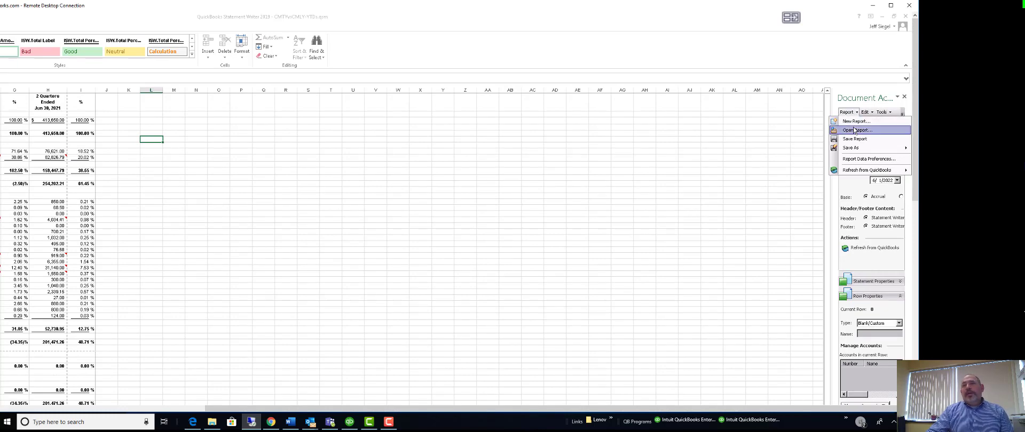
pyautogui.press('Escape')
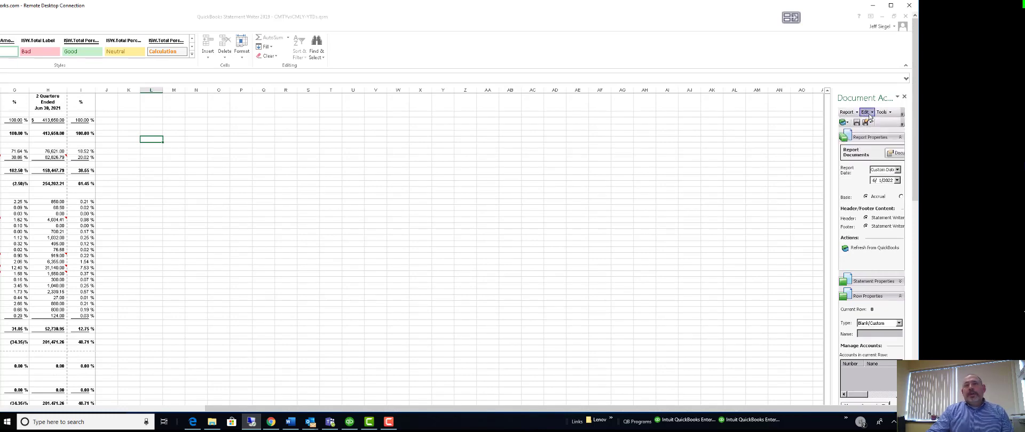
pyautogui.click(872, 113)
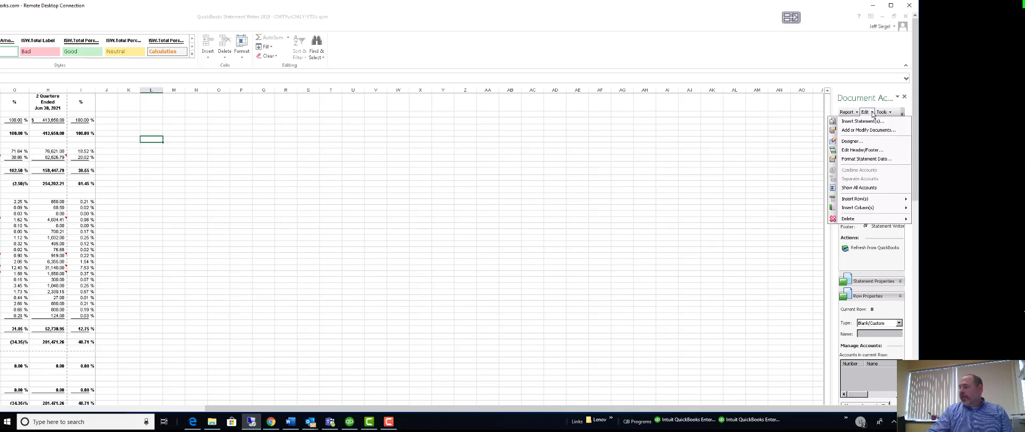
pyautogui.click(890, 112)
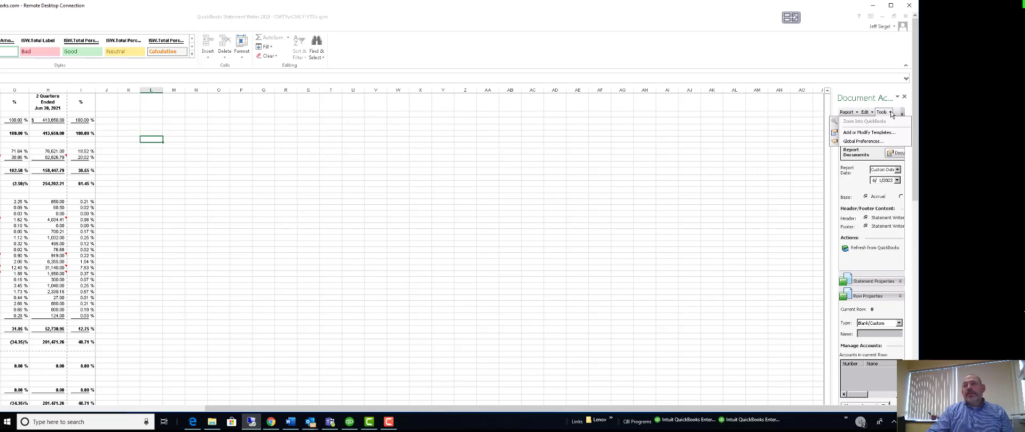
pyautogui.click(697, 204)
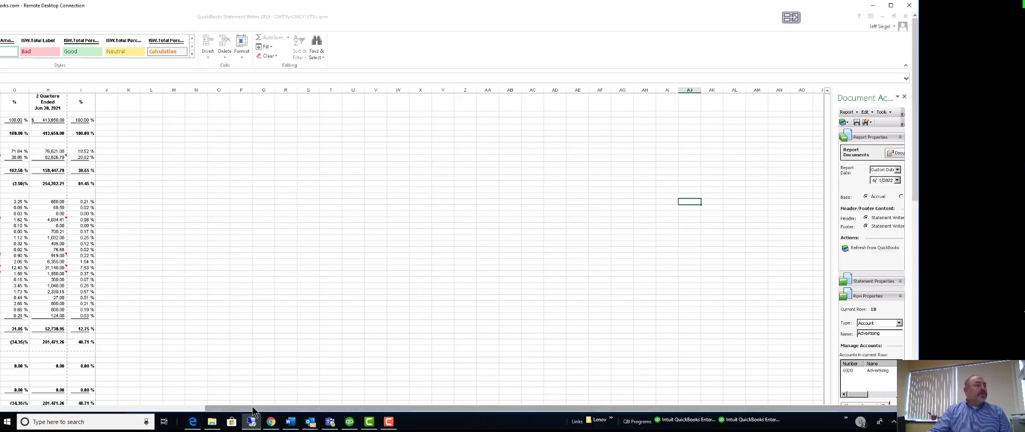
# Bring the income statement back into view, switch to QuickBooks Enterprise and review the available report commands, including combining reports from multiple companies
pyautogui.moveTo(254, 408); pyautogui.dragTo(50, 408)
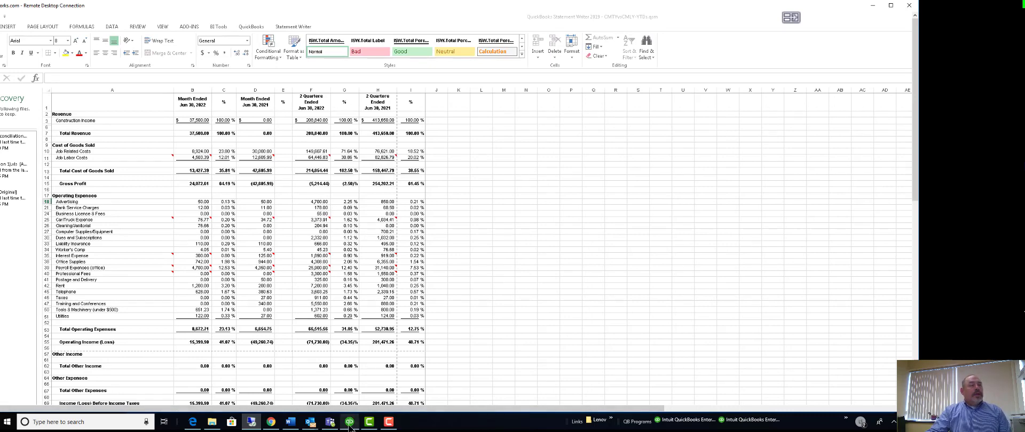
pyautogui.moveTo(349, 425)
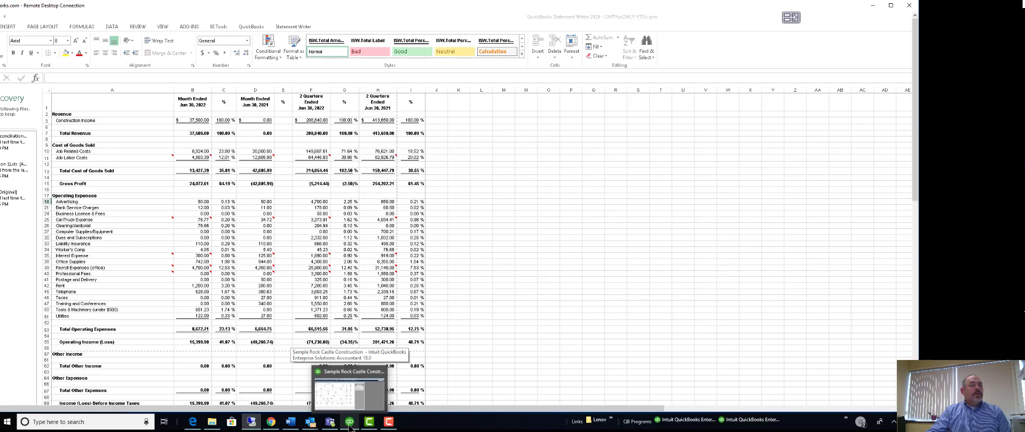
pyautogui.click(349, 426)
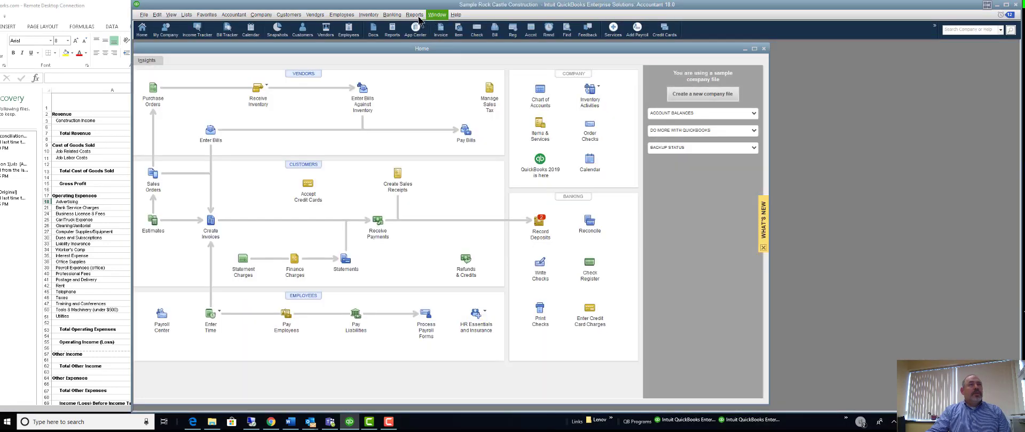
pyautogui.click(414, 15)
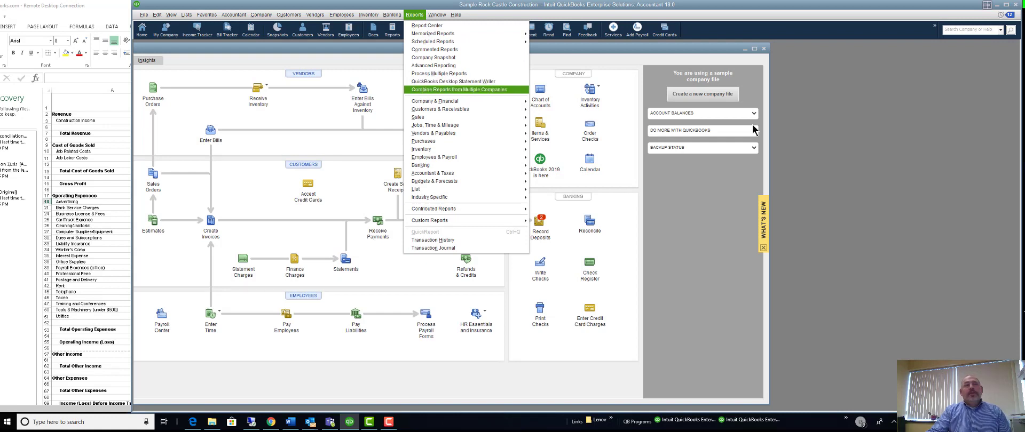
pyautogui.click(854, 165)
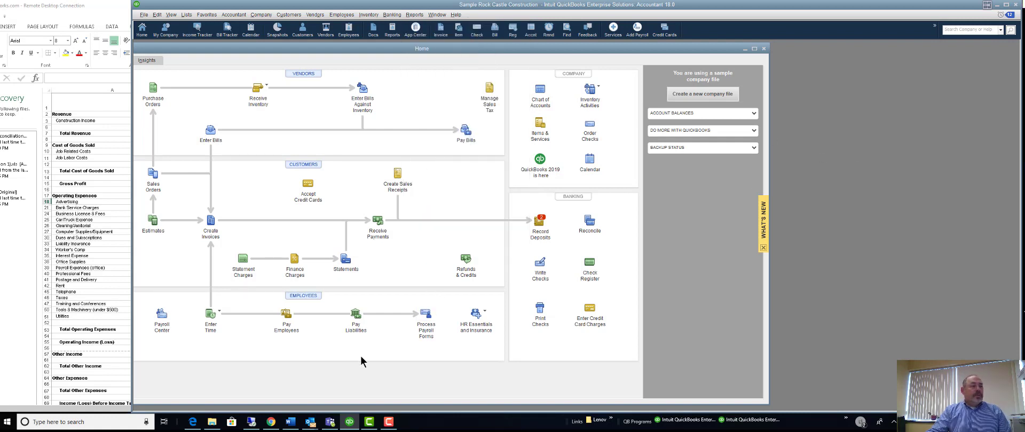